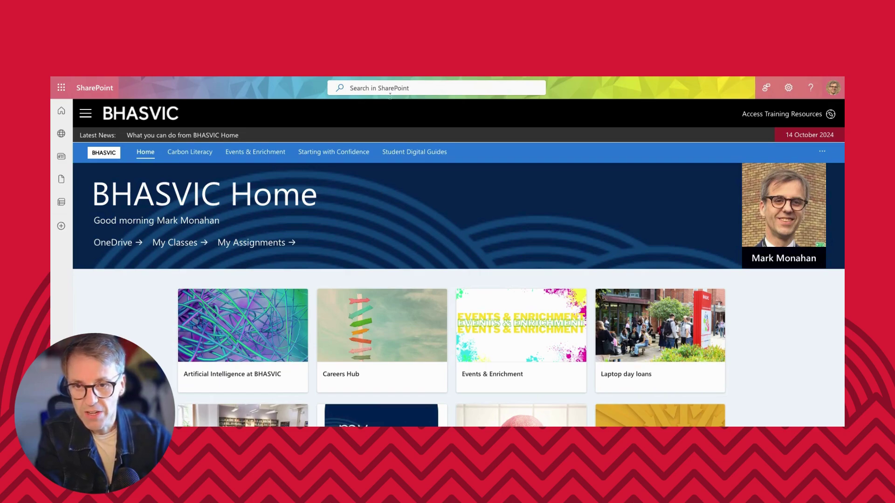
Go to the Chemistry subject site via My Subjects in the site navigation menu.
click(85, 114)
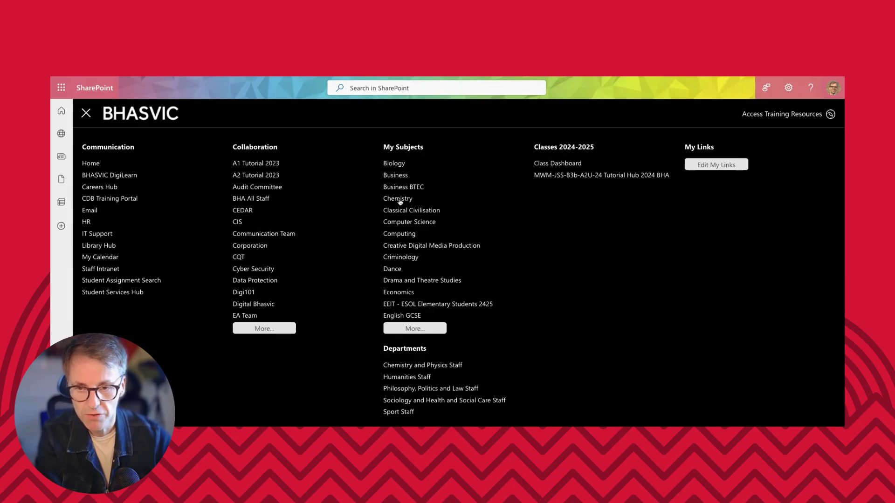
click(398, 200)
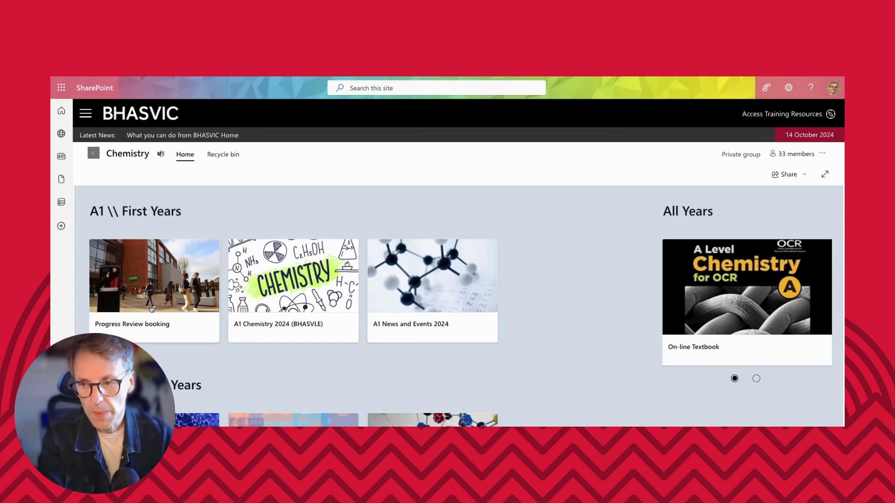
scroll(146, 298, down, 1)
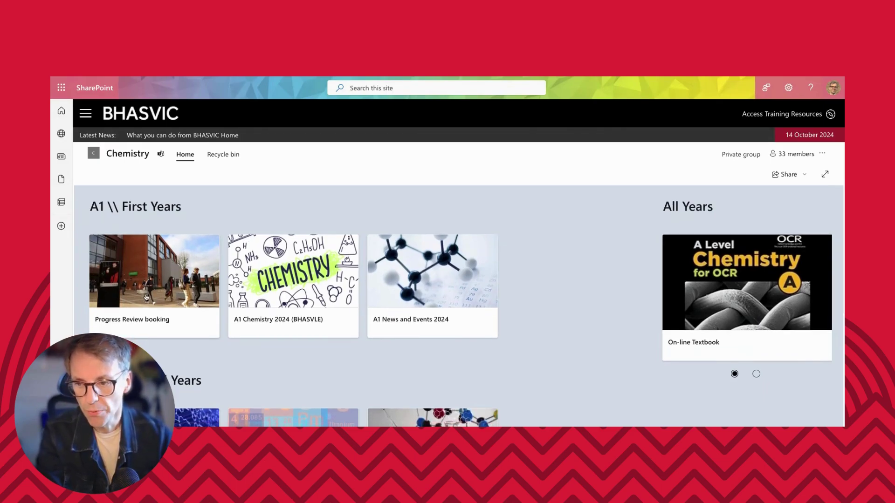
Open the Progress Review booking page and scroll to the Test Progress Review 1-1 panel.
click(148, 278)
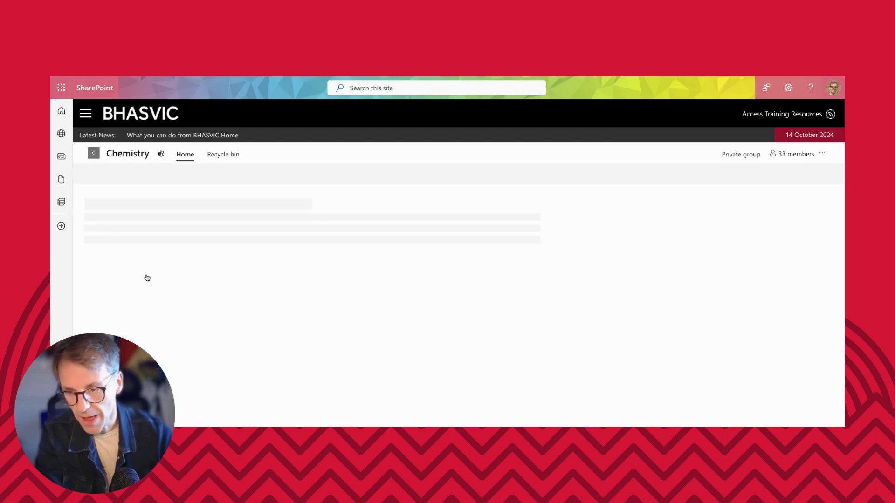
scroll(242, 319, down, 3)
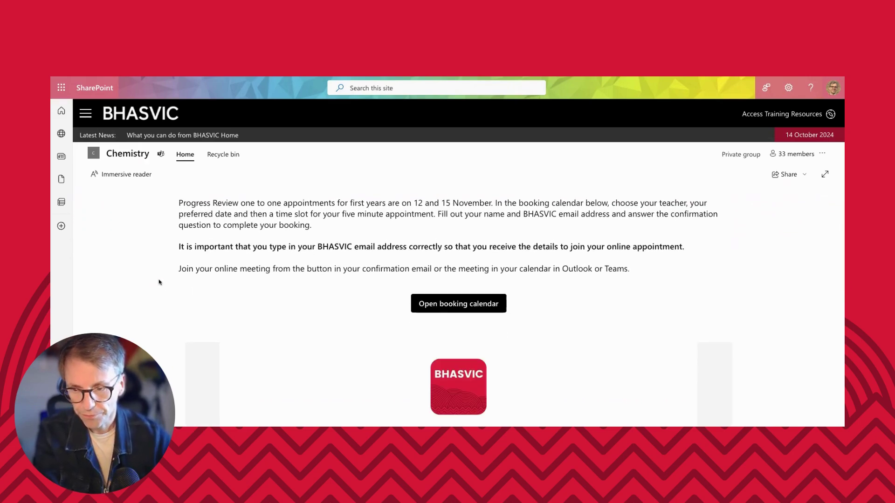
scroll(158, 280, down, 3)
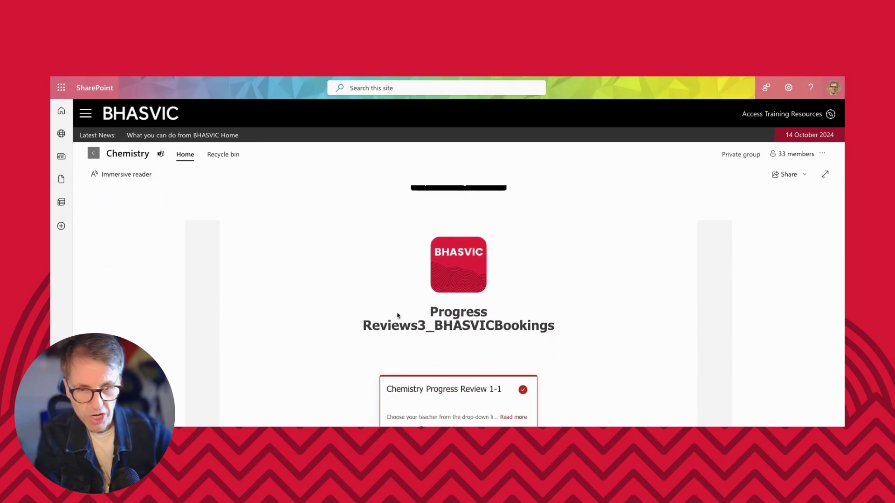
scroll(119, 305, up, 1)
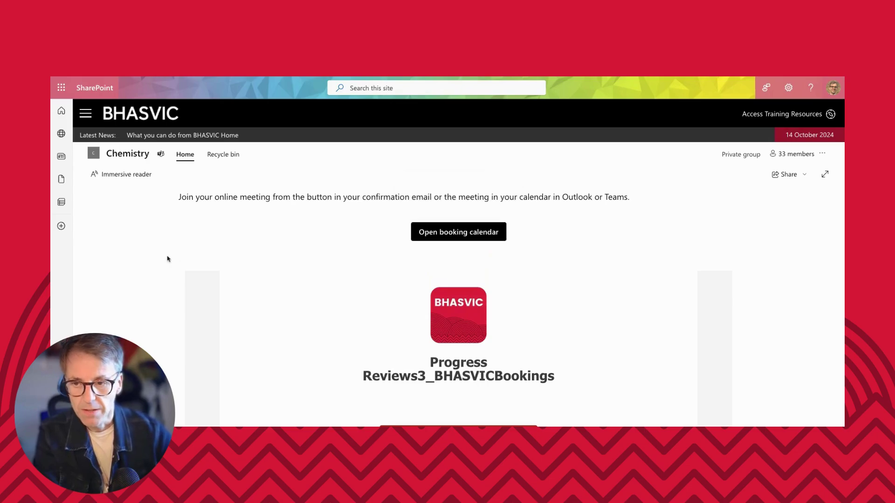
scroll(168, 259, down, 2)
scroll(167, 259, down, 1)
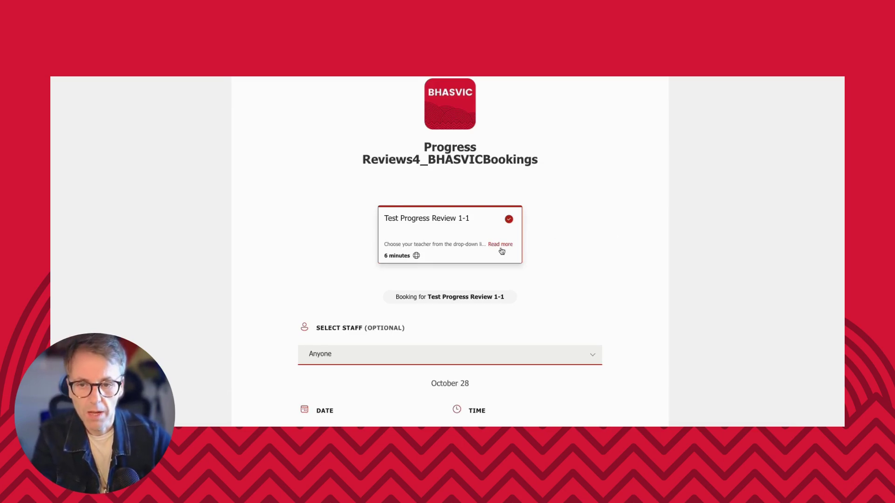
Pick 28 October 2024 in the booking calendar to list its available time slots.
drag(380, 258, 359, 260)
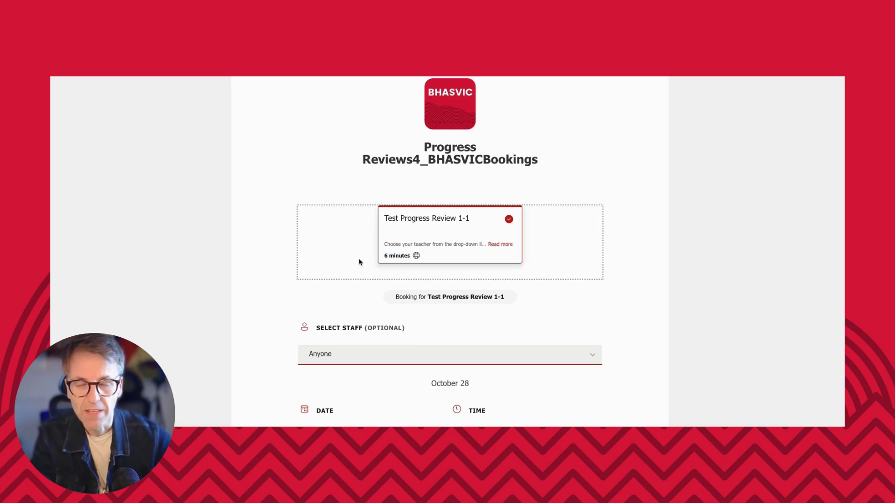
click(652, 255)
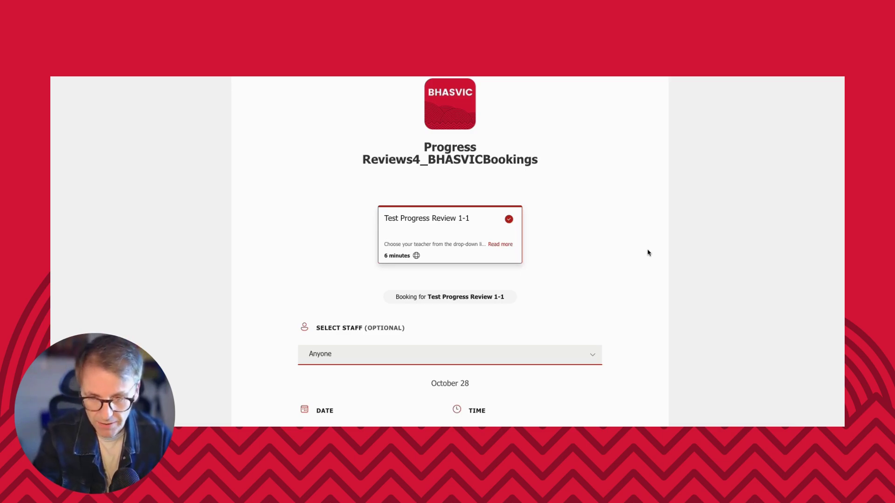
scroll(648, 252, down, 3)
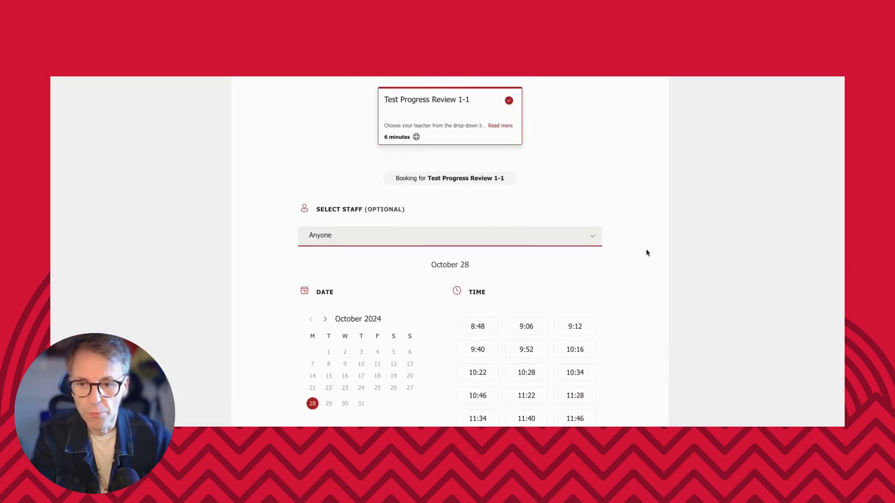
click(411, 368)
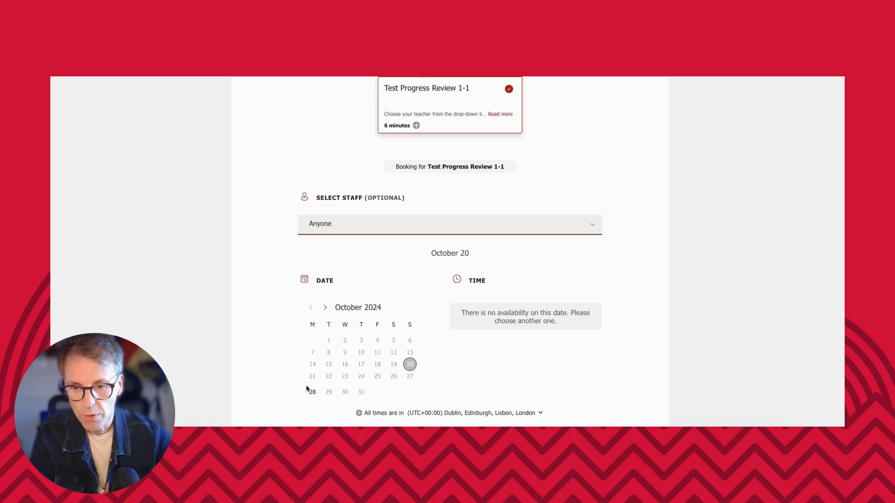
click(325, 308)
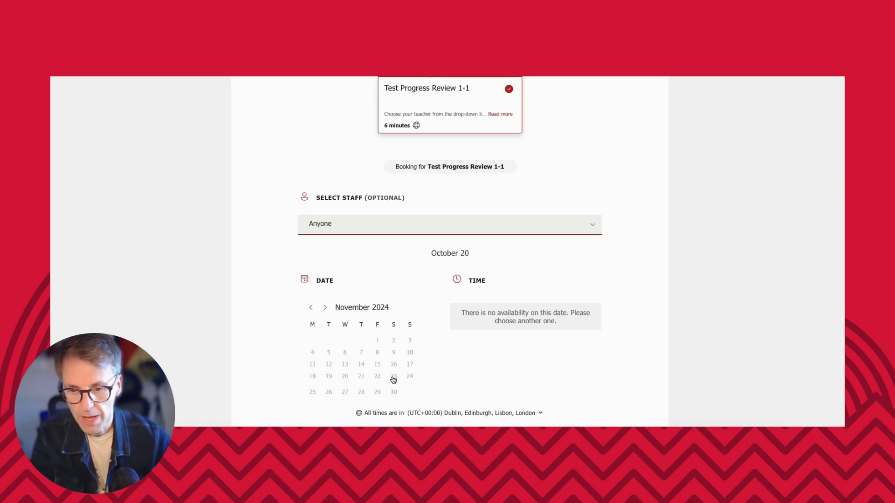
click(311, 307)
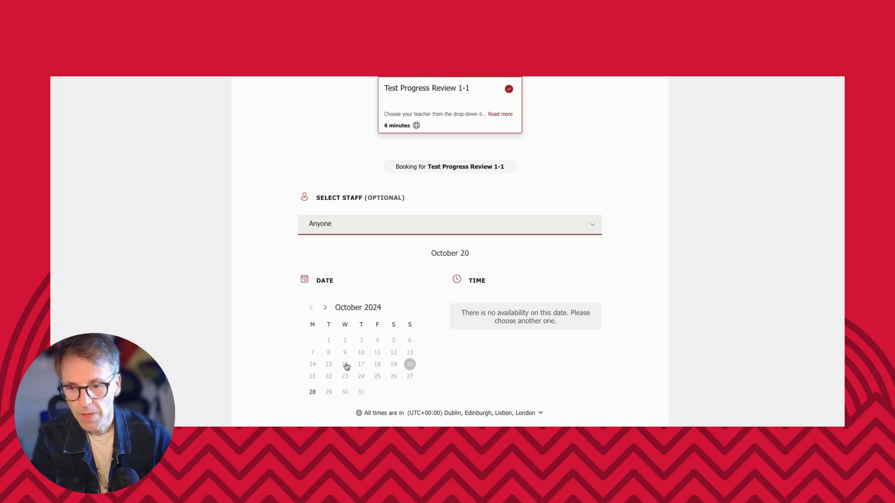
click(312, 395)
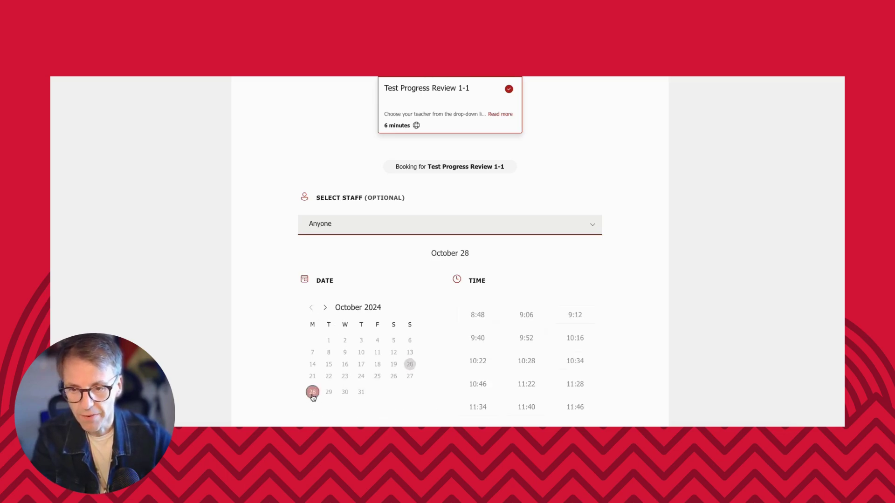
Select the teacher marked Available as staff for the 28 October appointment.
click(525, 223)
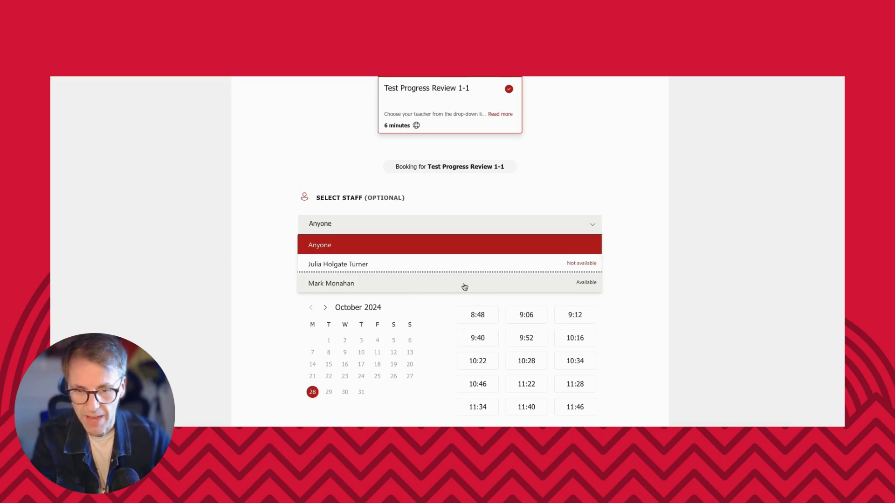
click(440, 287)
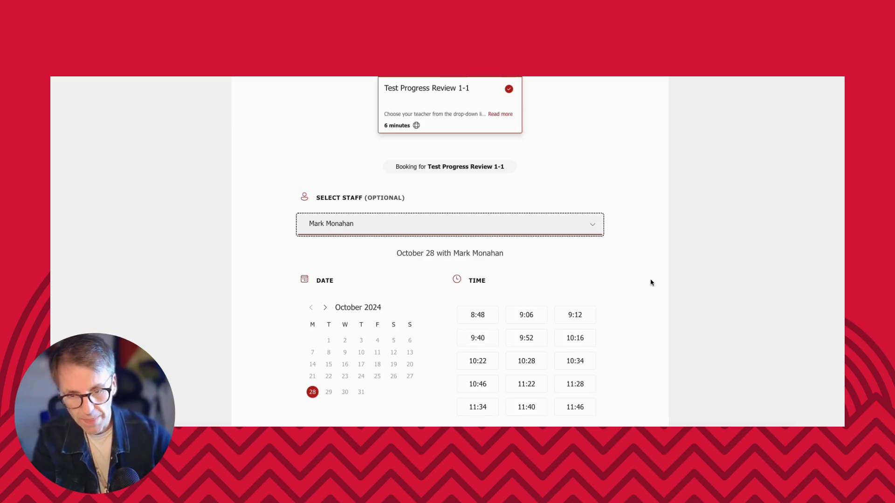
scroll(650, 282, down, 2)
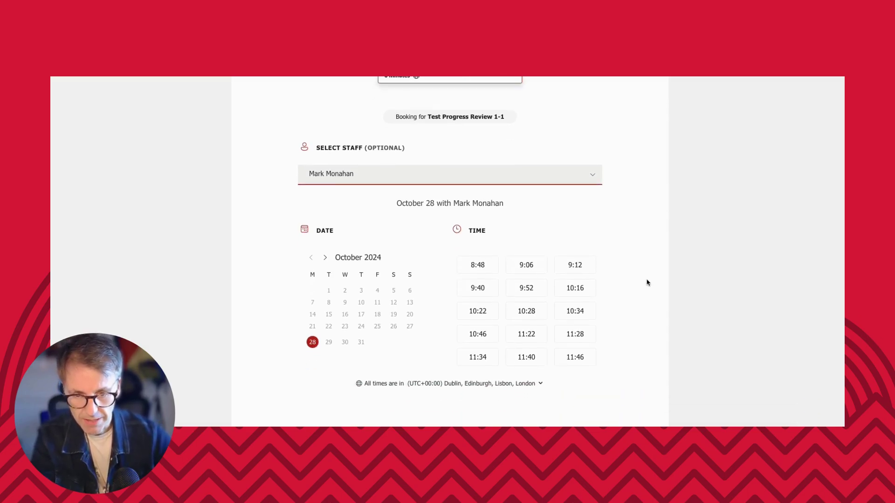
Choose the 11:22 time slot and replace the pre-filled name with the student's full name.
click(525, 326)
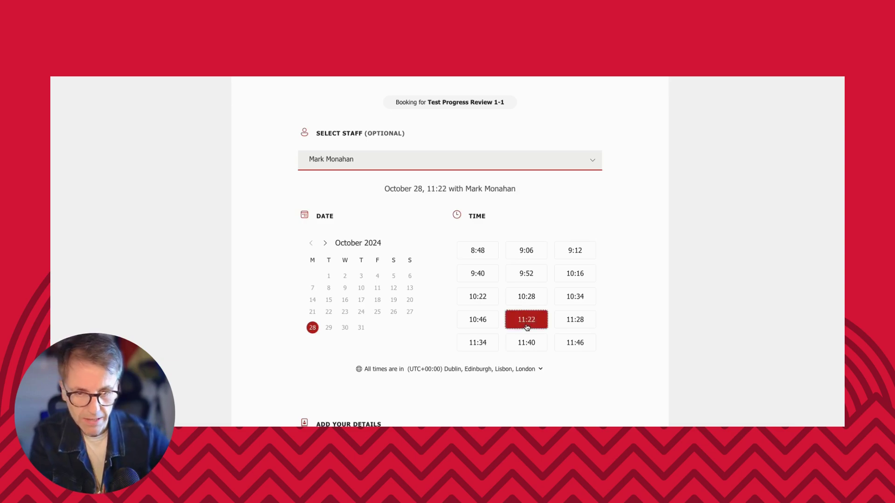
scroll(607, 274, down, 3)
scroll(606, 272, down, 3)
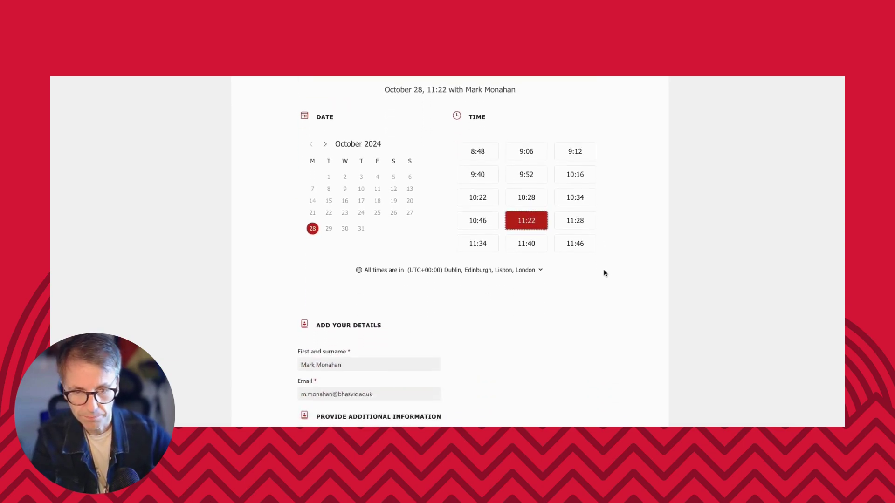
triple_click(331, 309)
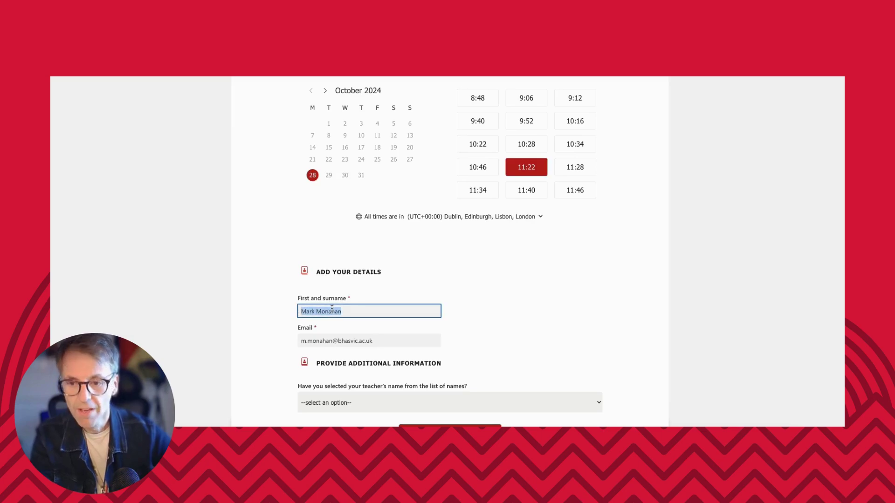
text(St)
key(BackSpace)
key(BackSpace)
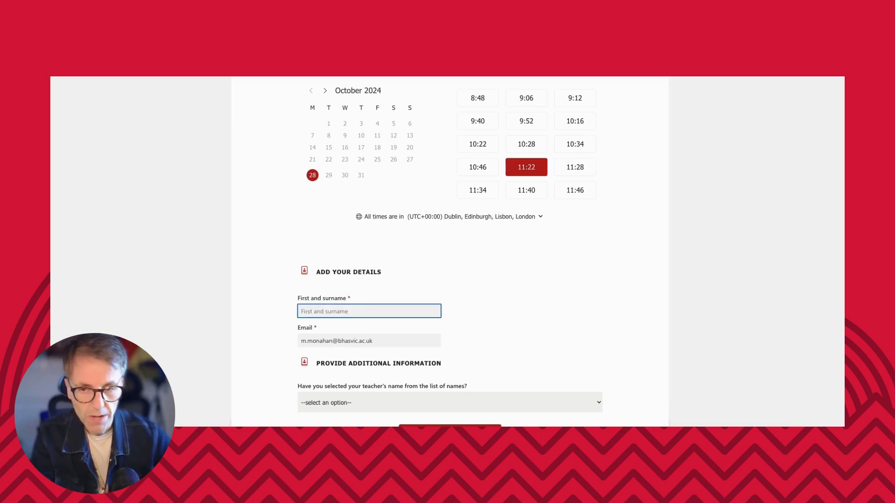
text(Student P)
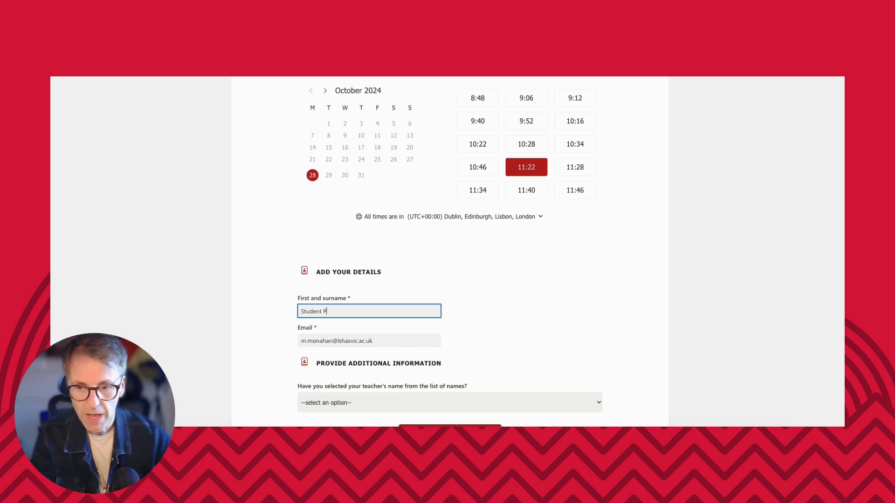
text(erson)
Fill in the student's email address.
key(Tab)
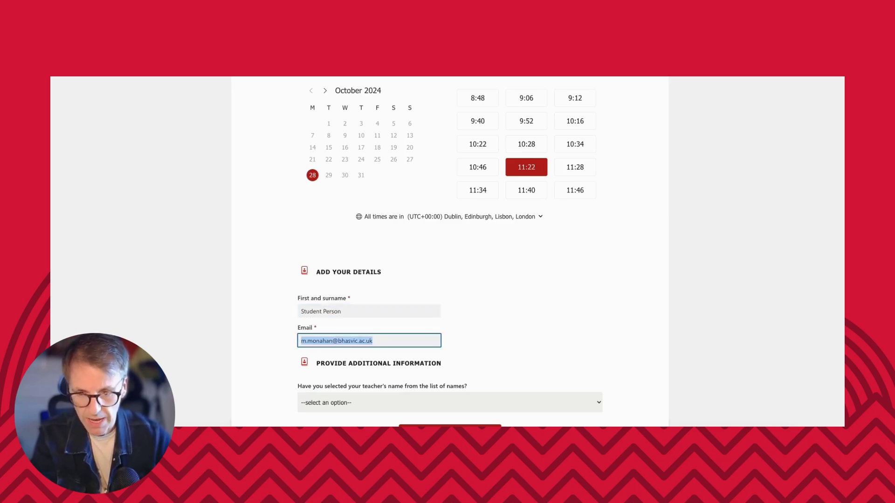
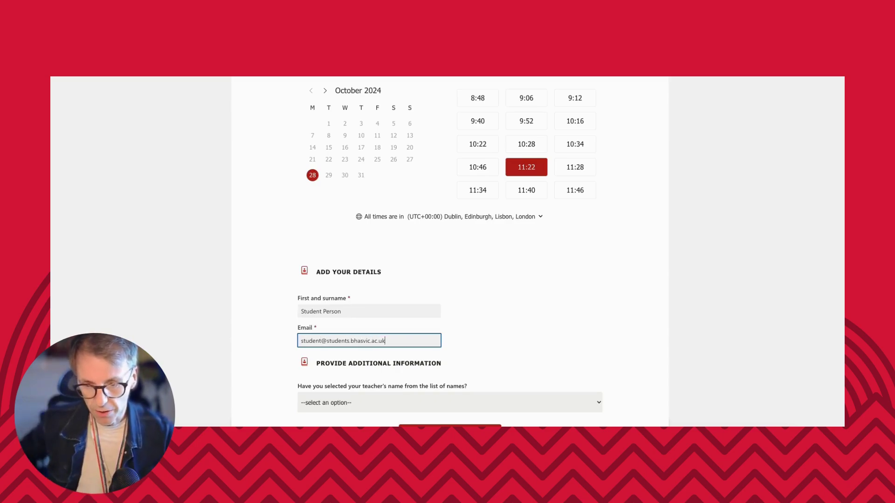
click(493, 355)
scroll(410, 404, down, 1)
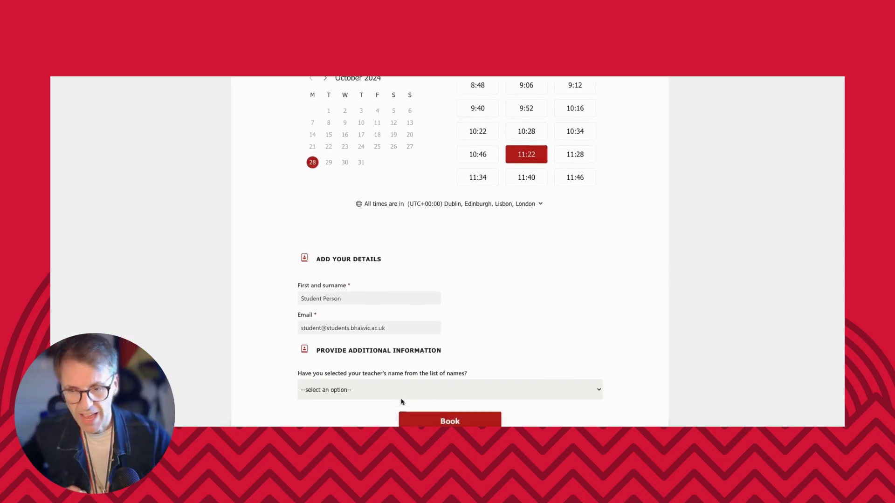
Answer 'Yes' to the teacher-name question and keep the same teacher as staff.
triple_click(463, 353)
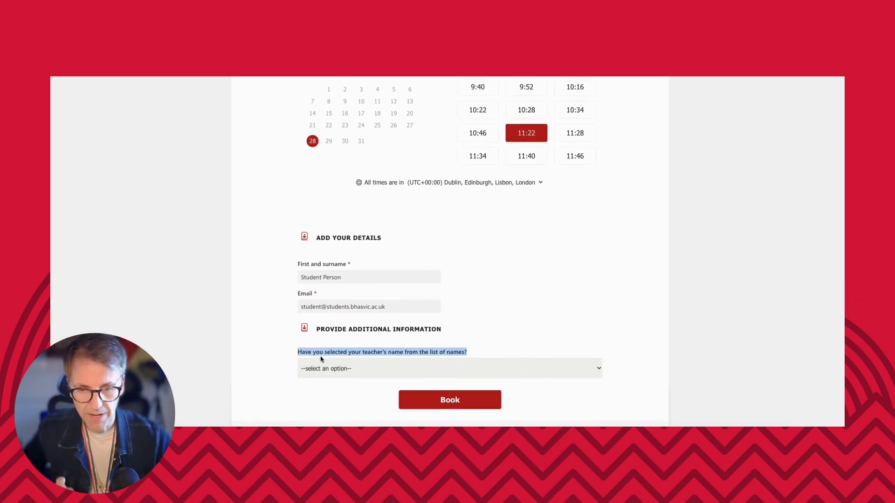
click(344, 370)
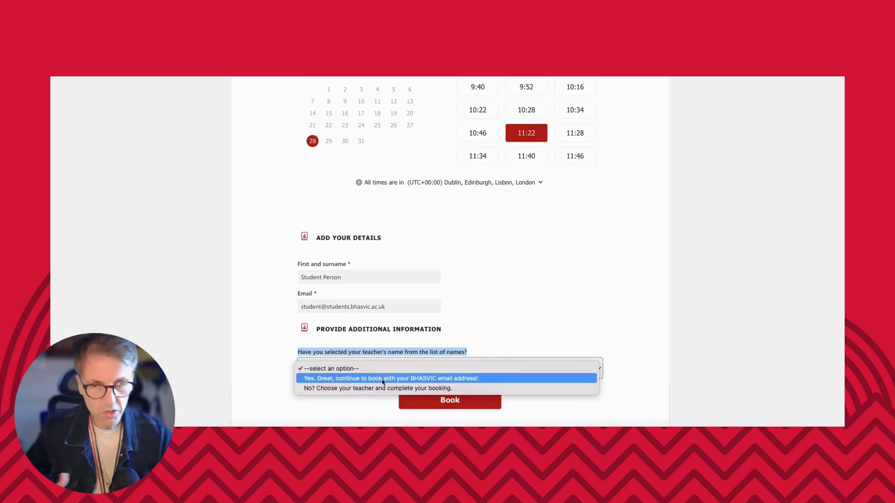
click(498, 378)
scroll(506, 312, up, 3)
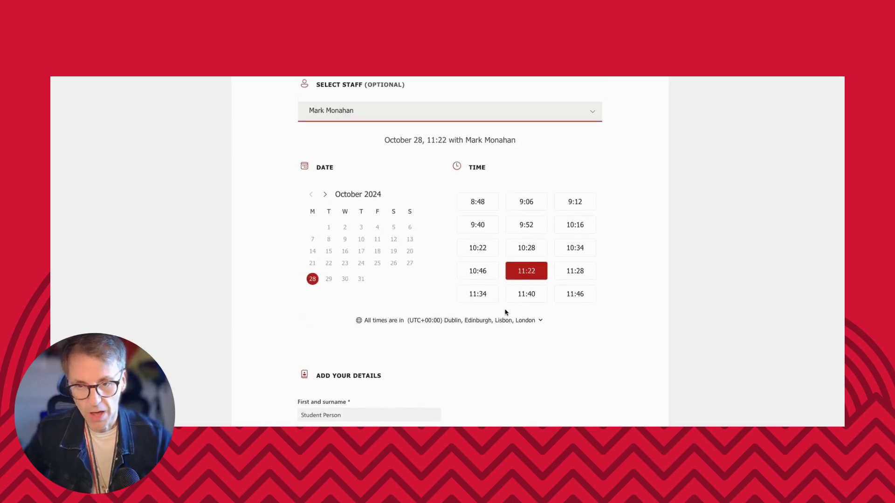
click(495, 113)
click(337, 174)
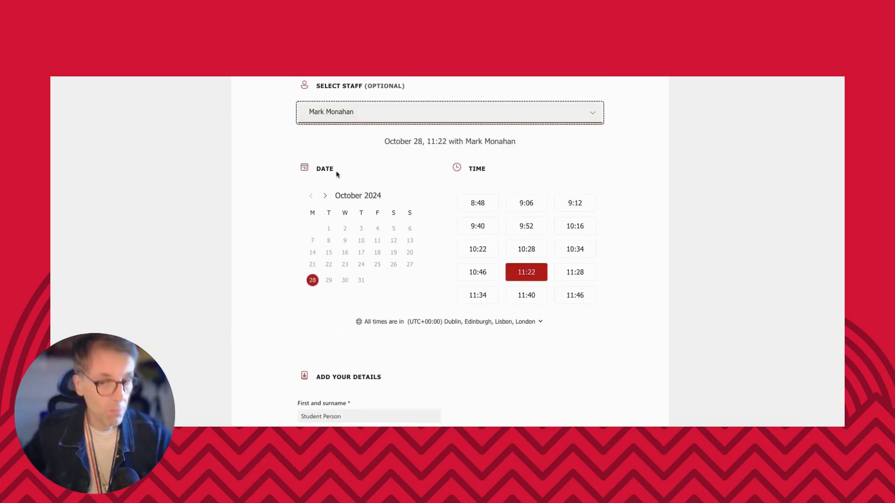
scroll(624, 220, down, 5)
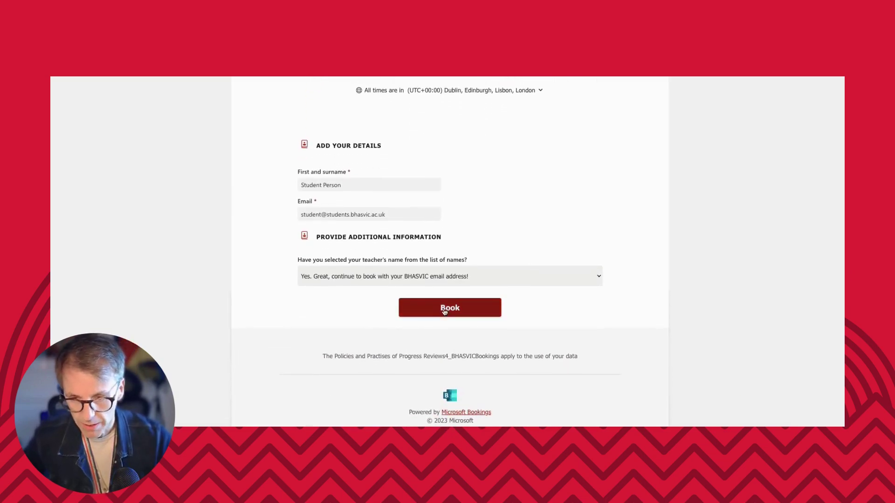
Submit the booking and review the confirmed date, time and duration.
click(445, 310)
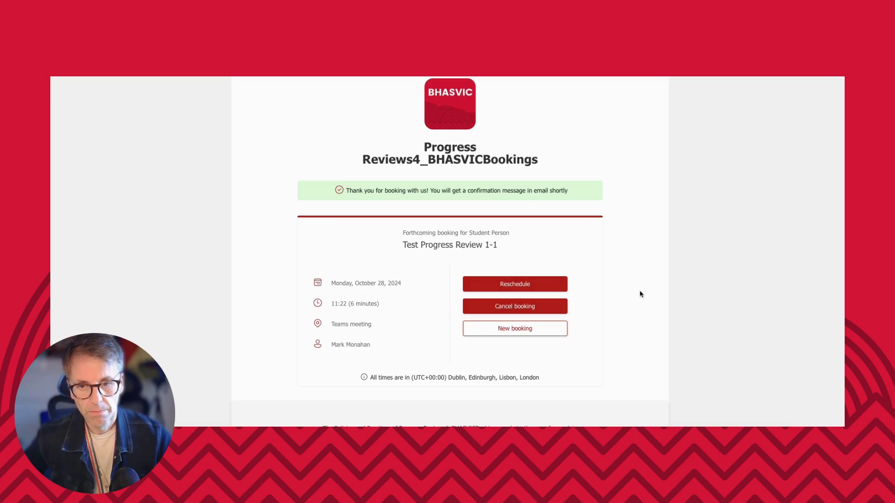
drag(406, 286, 330, 287)
drag(379, 304, 330, 307)
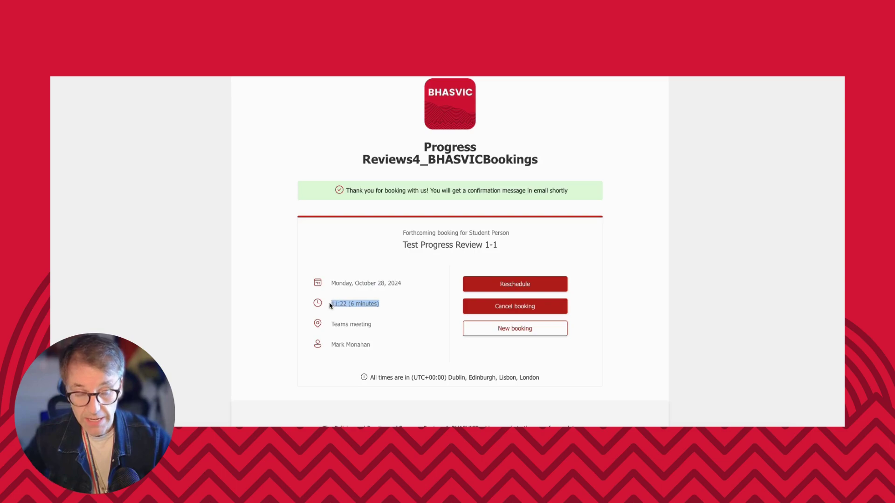
click(406, 312)
scroll(409, 305, down, 1)
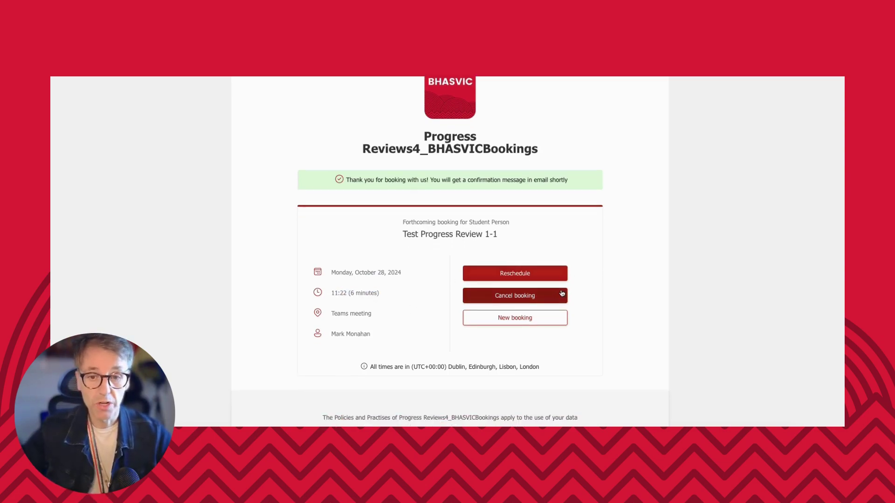
scroll(597, 298, up, 1)
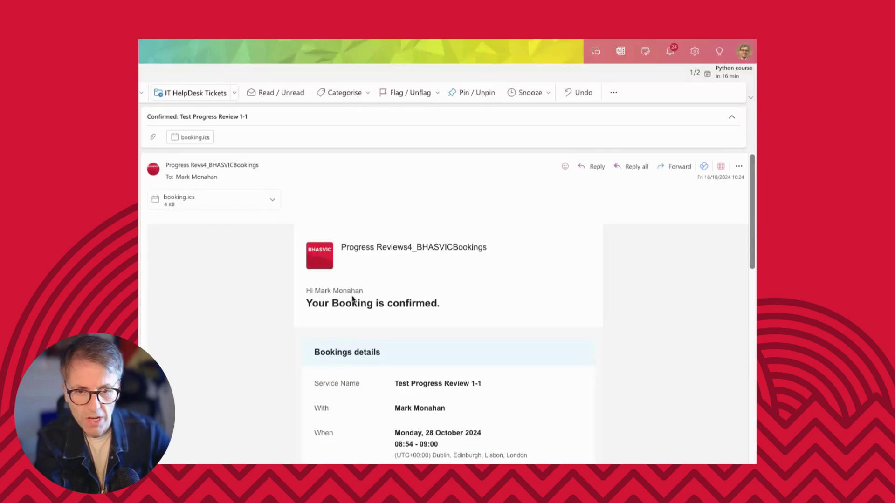
Scroll through the 'Your Booking is confirmed' email to review its details.
scroll(361, 320, down, 3)
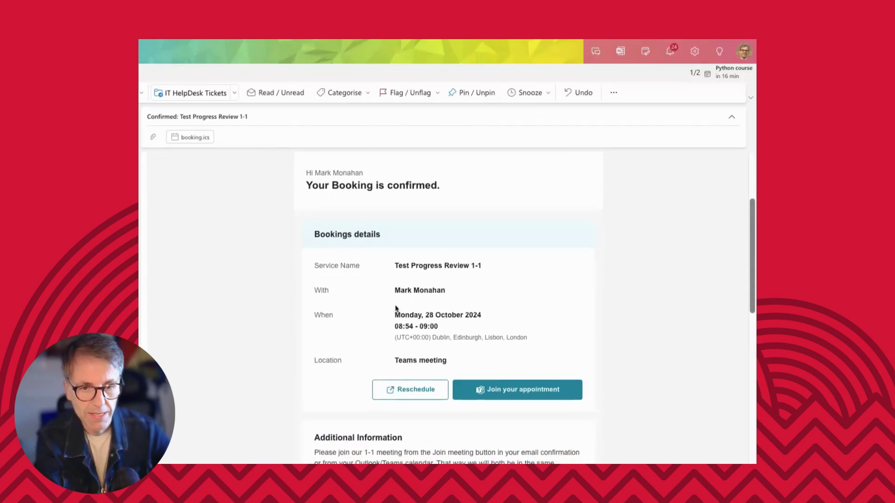
scroll(391, 307, down, 1)
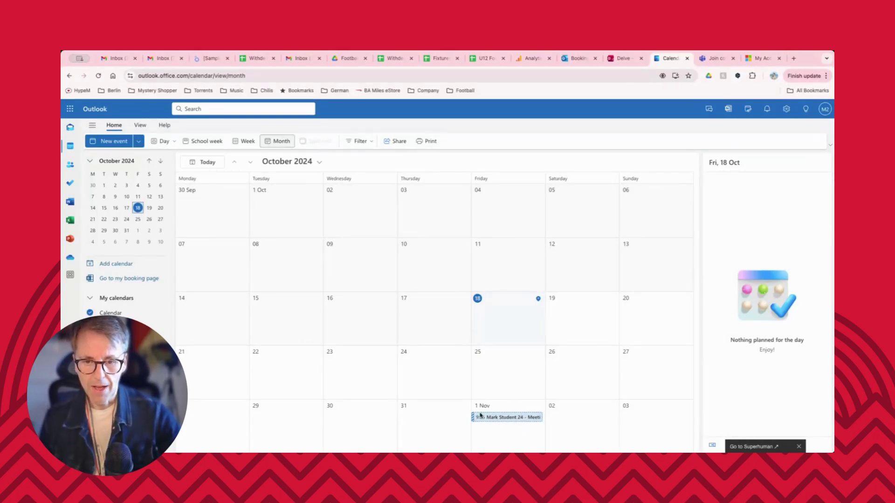
Open the details card for the 1 November meeting in the calendar.
click(504, 418)
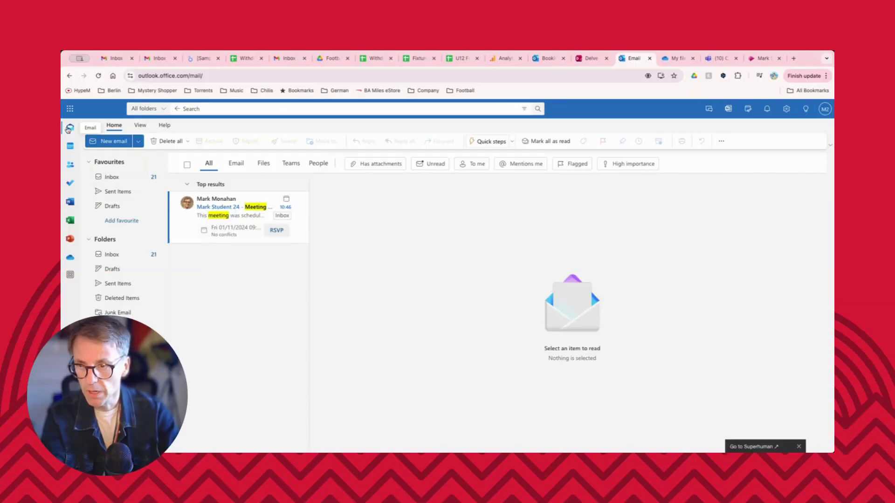
Search mail for 'meeting' and open the Teams meeting invite email.
click(68, 128)
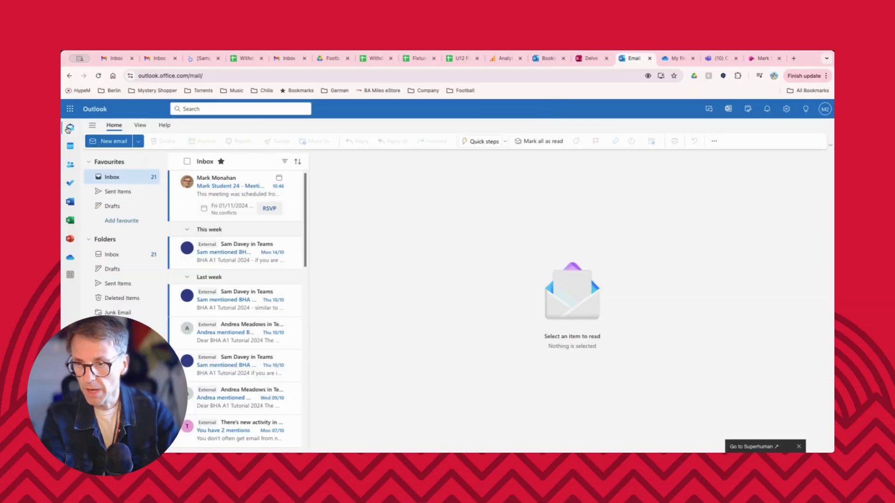
click(222, 109)
text(m)
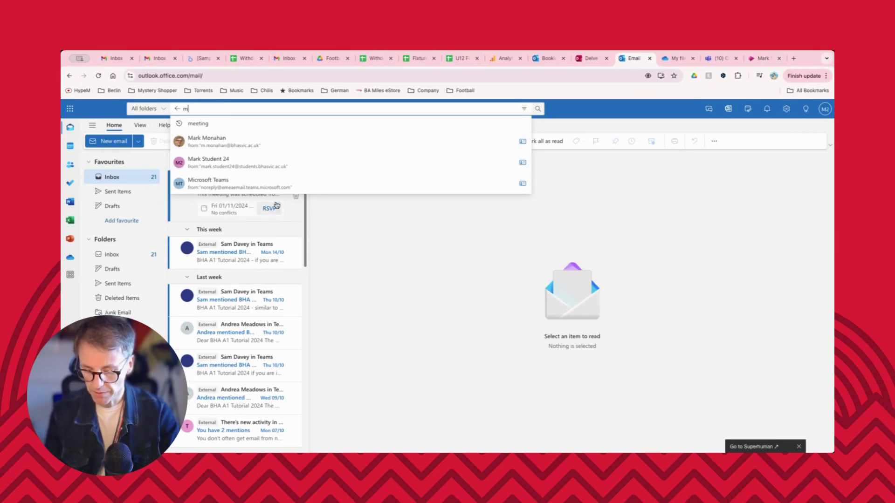
text(eeting)
key(Return)
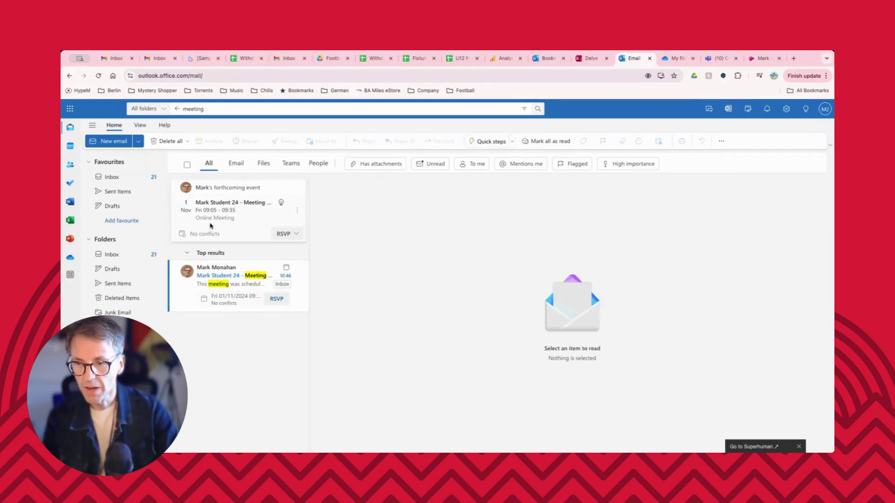
click(189, 287)
scroll(491, 343, down, 2)
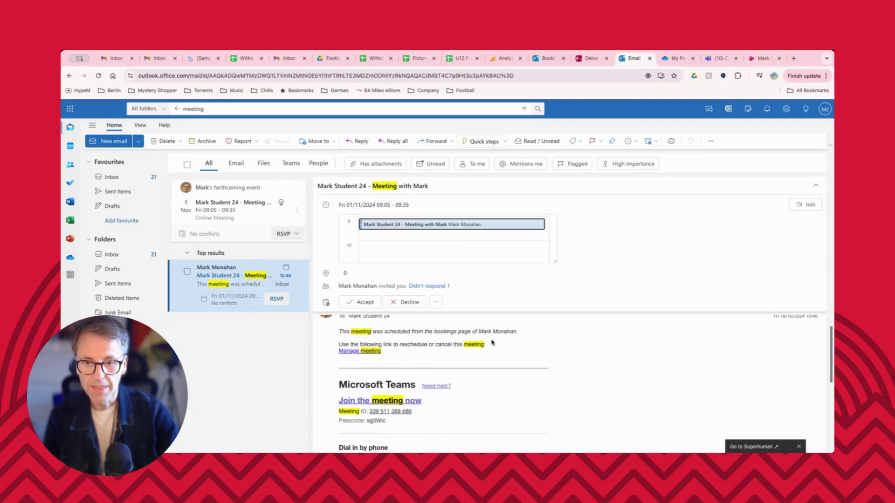
scroll(492, 342, down, 5)
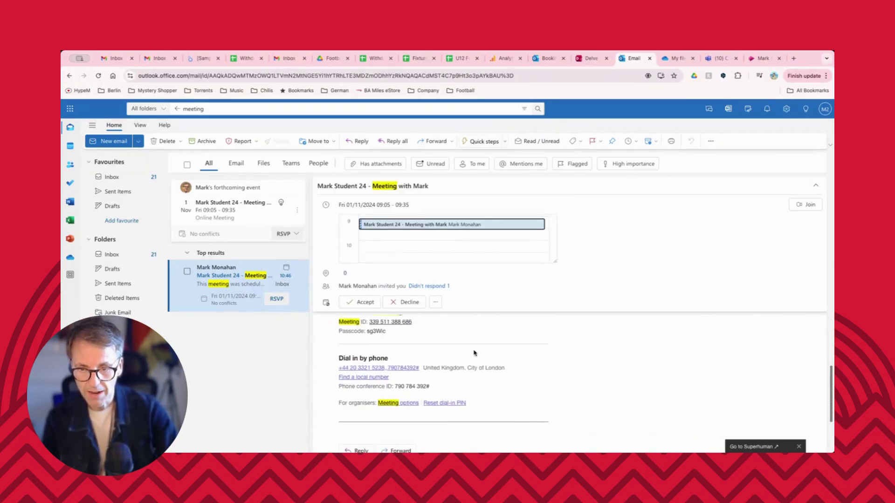
scroll(475, 353, up, 3)
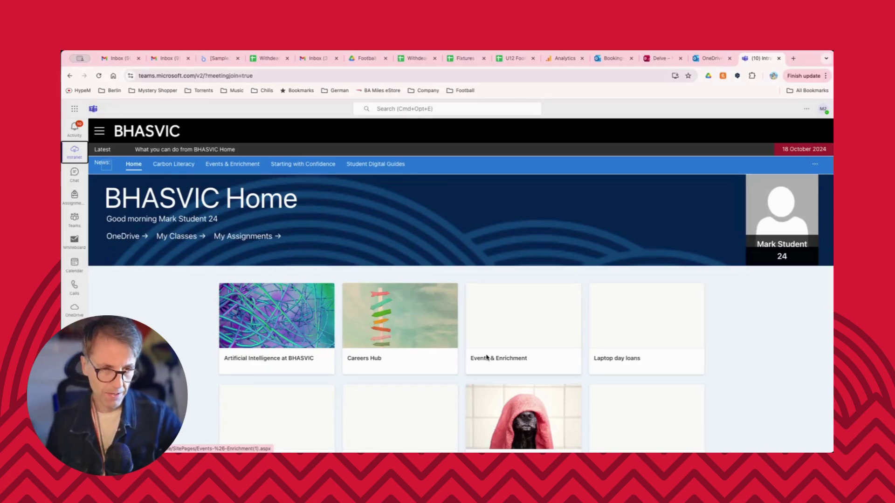
Go to Chats and open the second recording from the meeting chat.
click(76, 184)
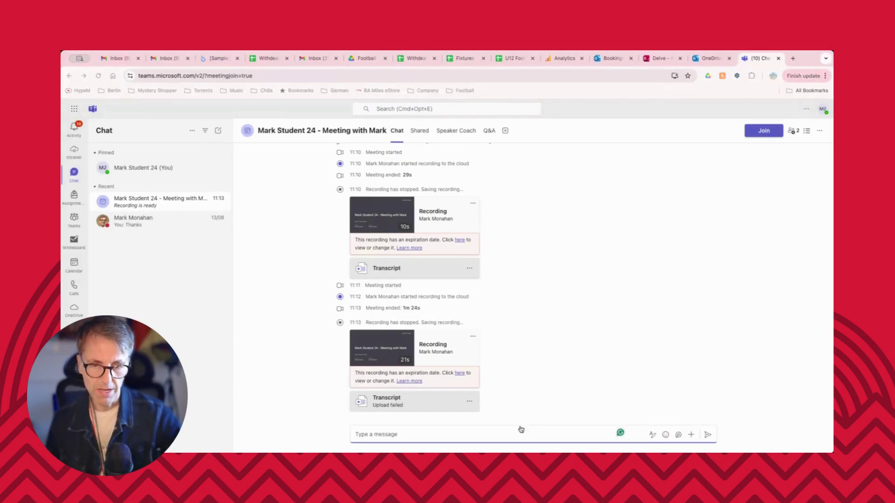
click(513, 337)
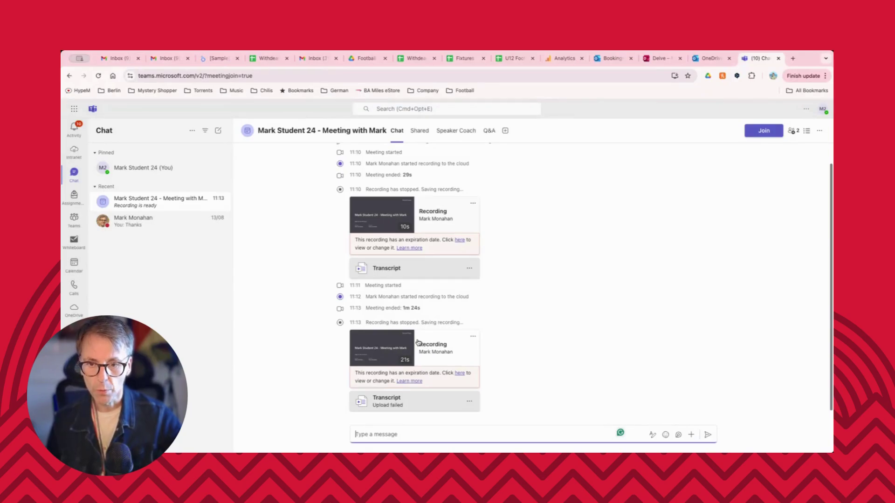
click(447, 345)
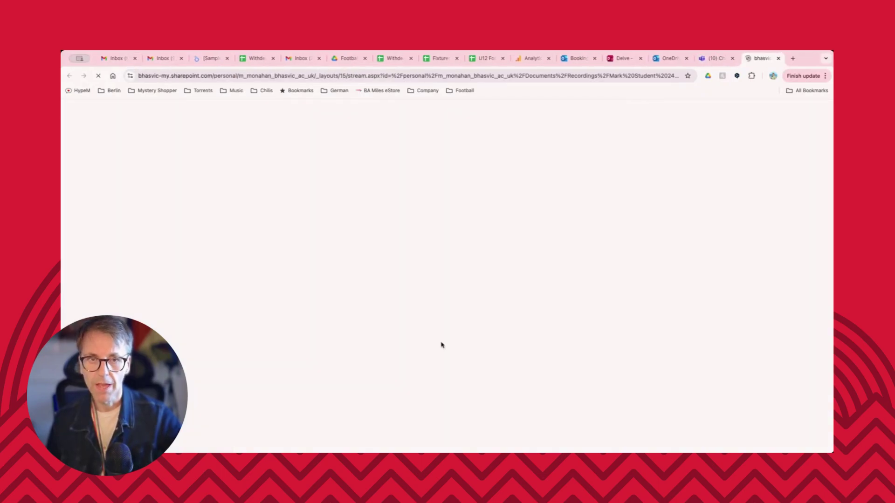